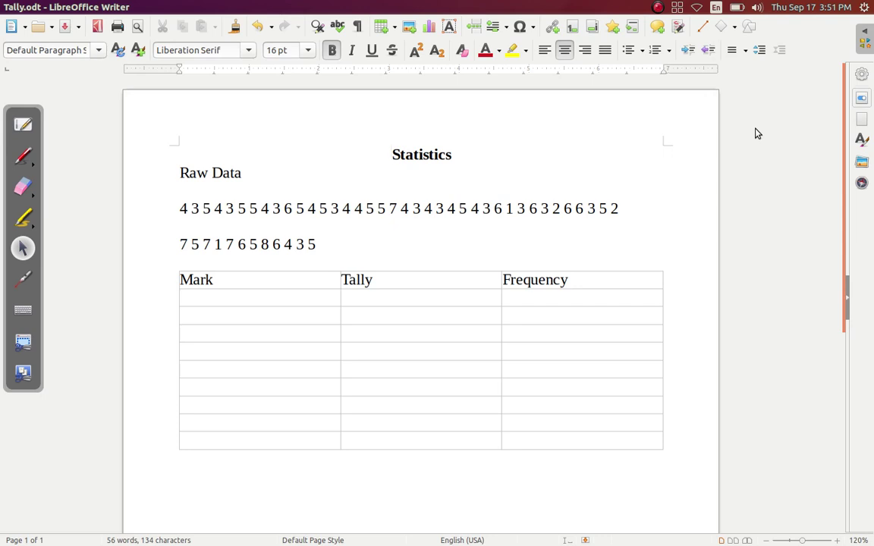
- Make the Mark, Tally and Frequency column headings bold and centred
click(179, 208)
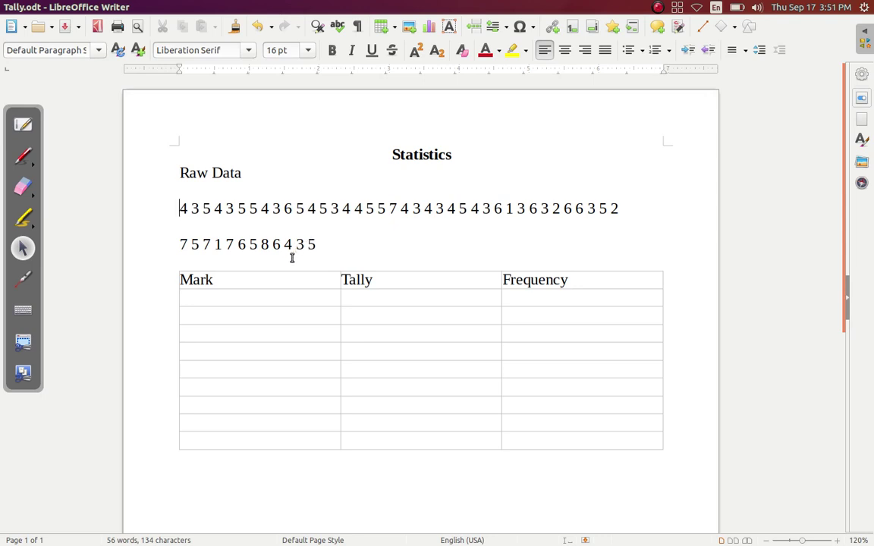
drag(197, 281, 556, 281)
click(564, 50)
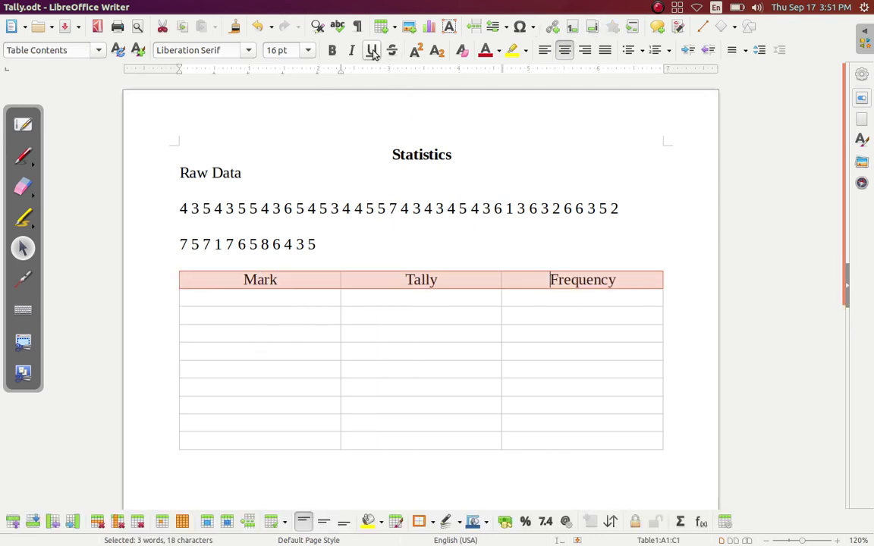
click(332, 50)
click(252, 323)
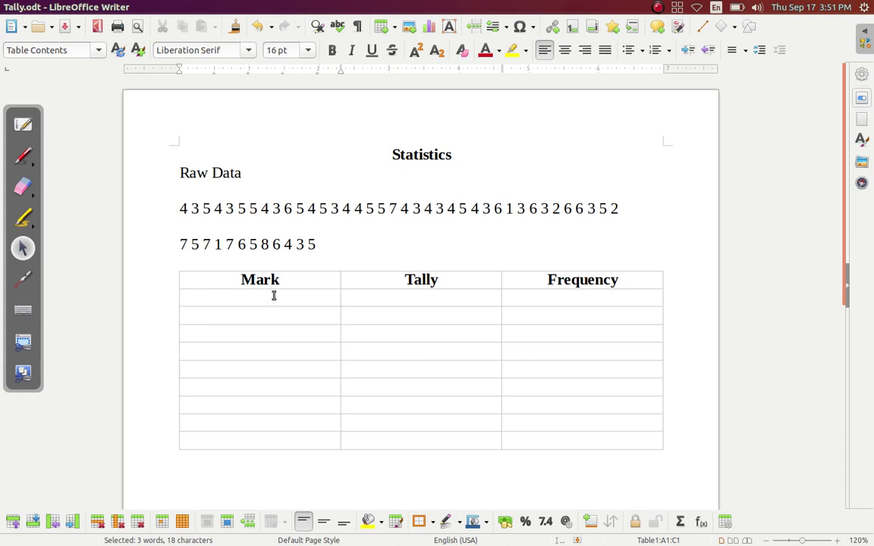
- Select the empty body cells under Mark, Tally and Frequency, then clear the selection
drag(274, 296, 301, 434)
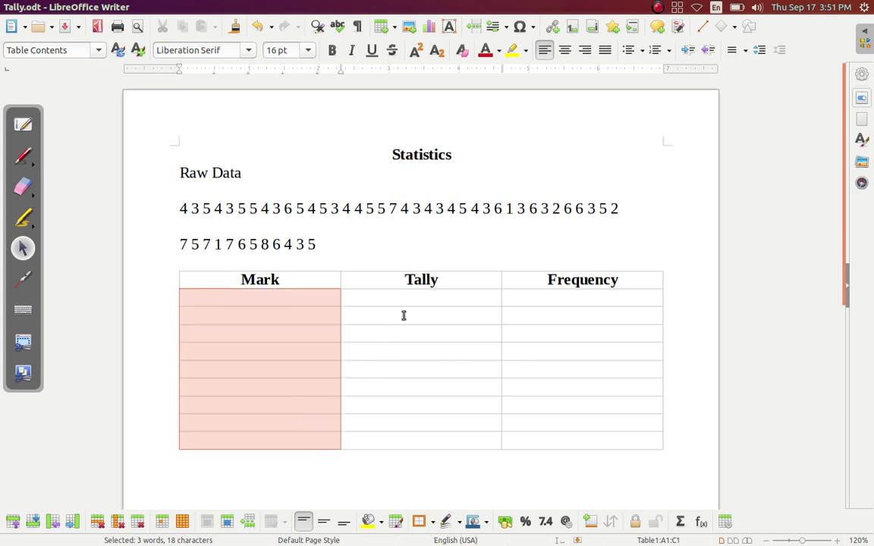
drag(411, 300, 438, 435)
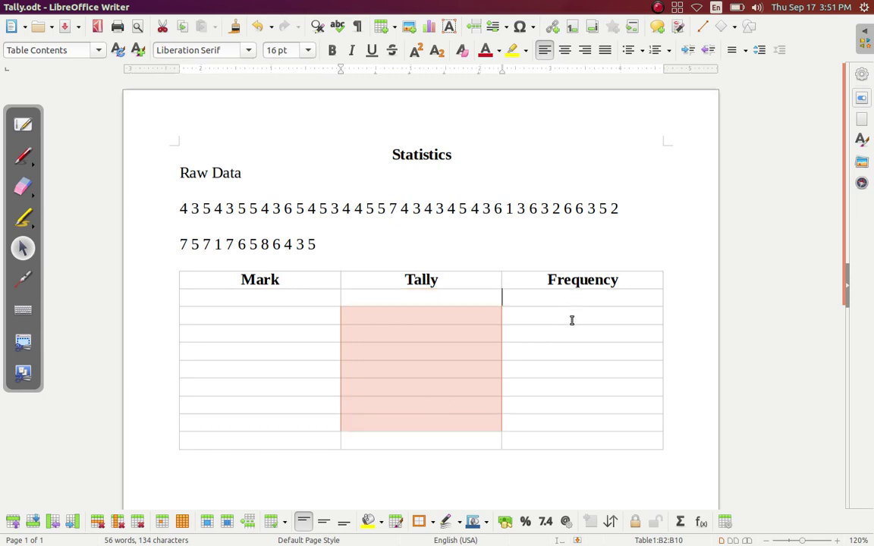
drag(572, 321, 603, 431)
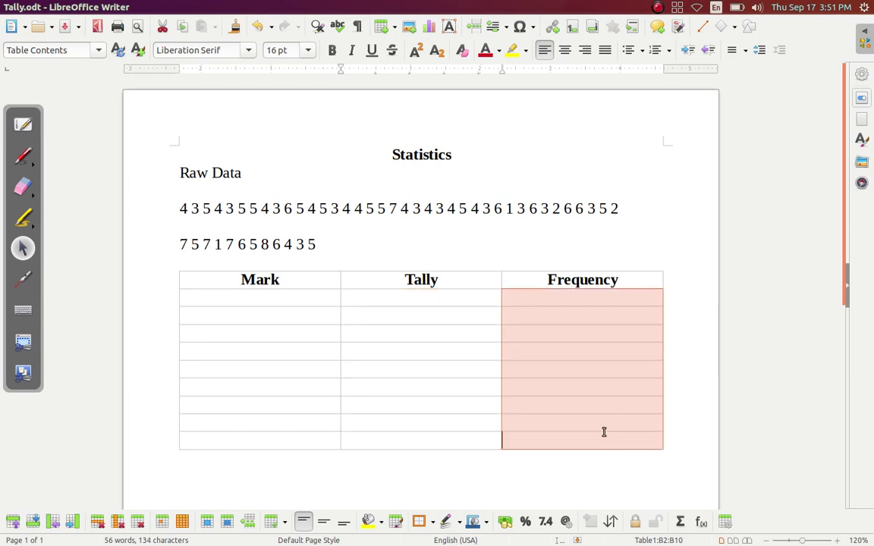
click(623, 387)
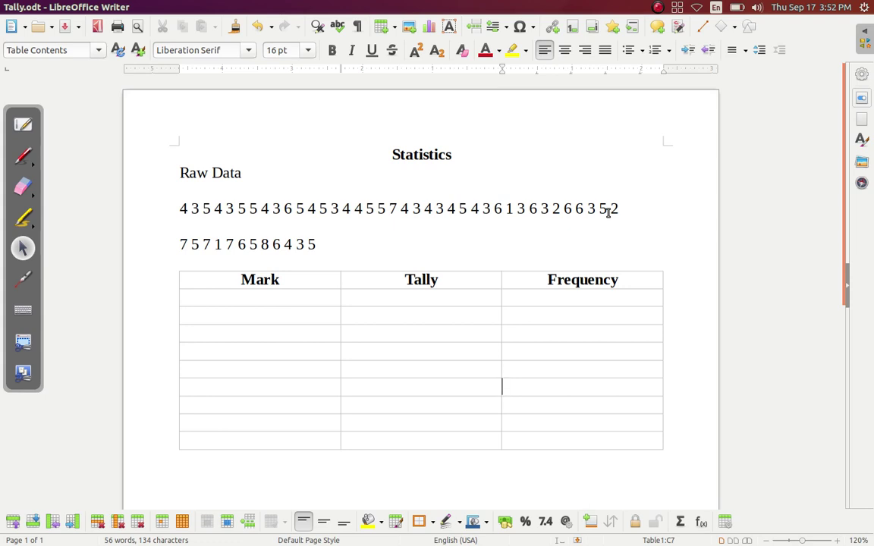
- Centre-align the empty body cells of the Mark column
click(284, 301)
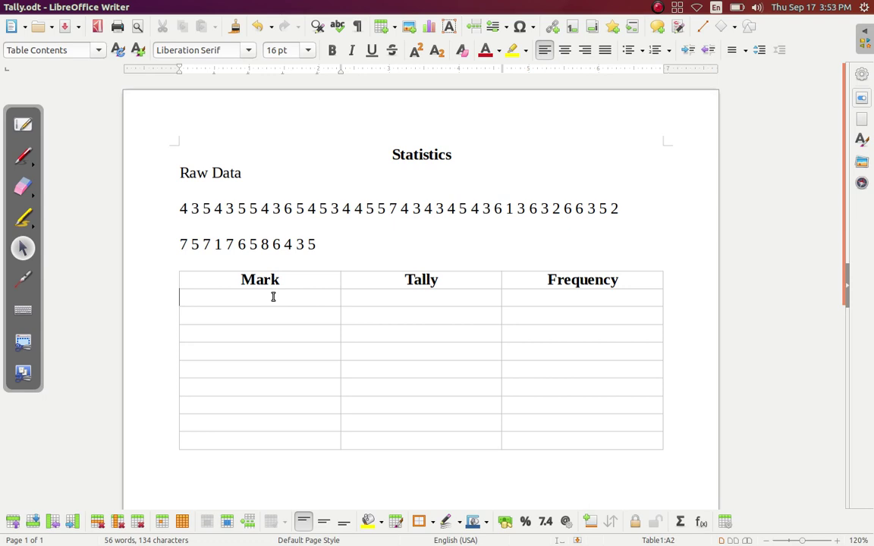
drag(273, 297, 293, 435)
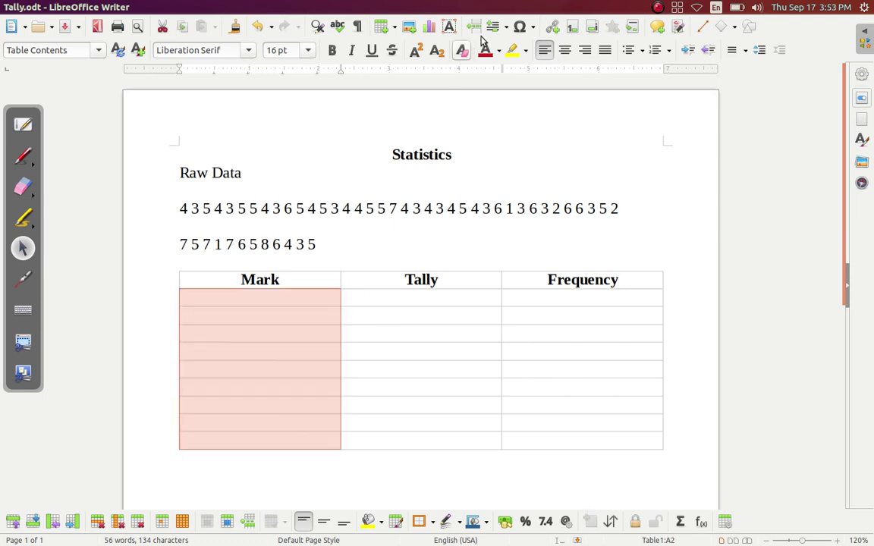
click(564, 50)
click(282, 296)
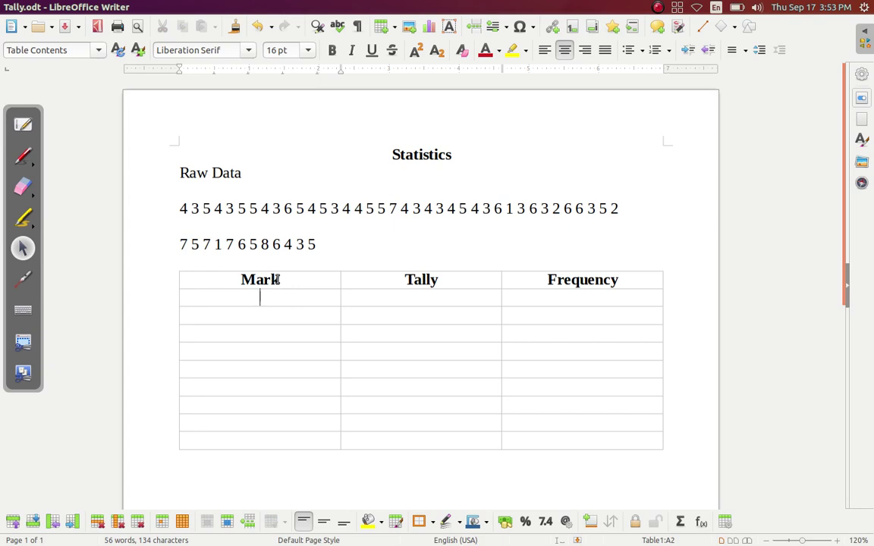
- Enter the marks 1 to 8 down the Mark column, removing the stray 9 from the last row
text(1)
text(2)
key(Down)
text(3)
key(Down)
text(4)
key(Down)
text(5)
key(Down)
text(6)
key(Down)
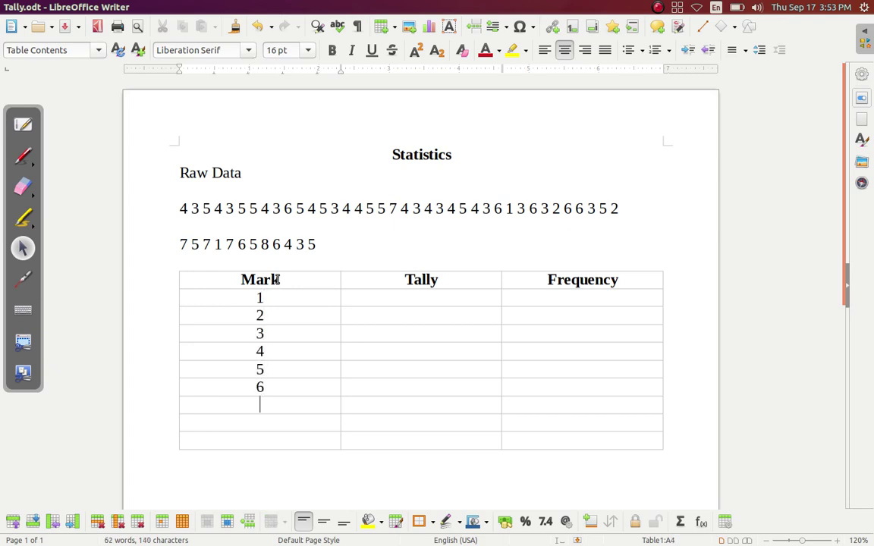
text(7)
key(Down)
text(8)
key(Down)
text(9)
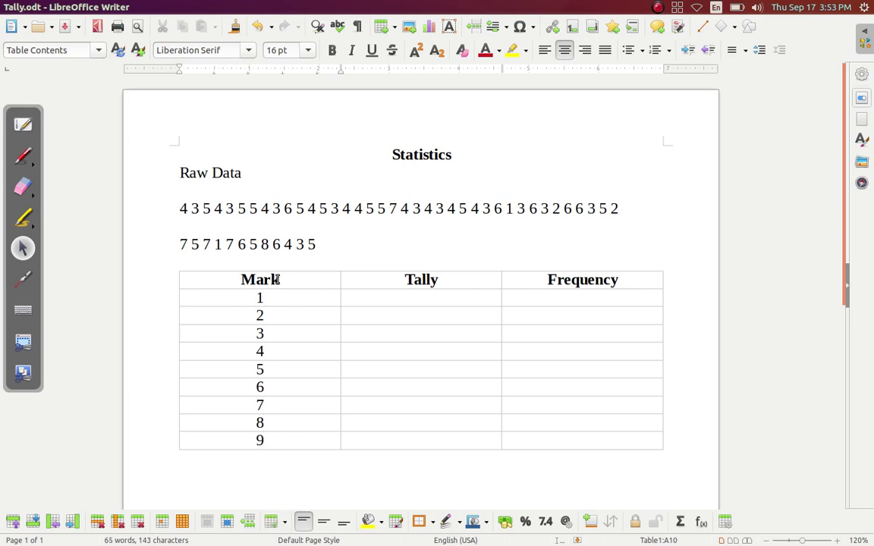
key(BackSpace)
click(390, 299)
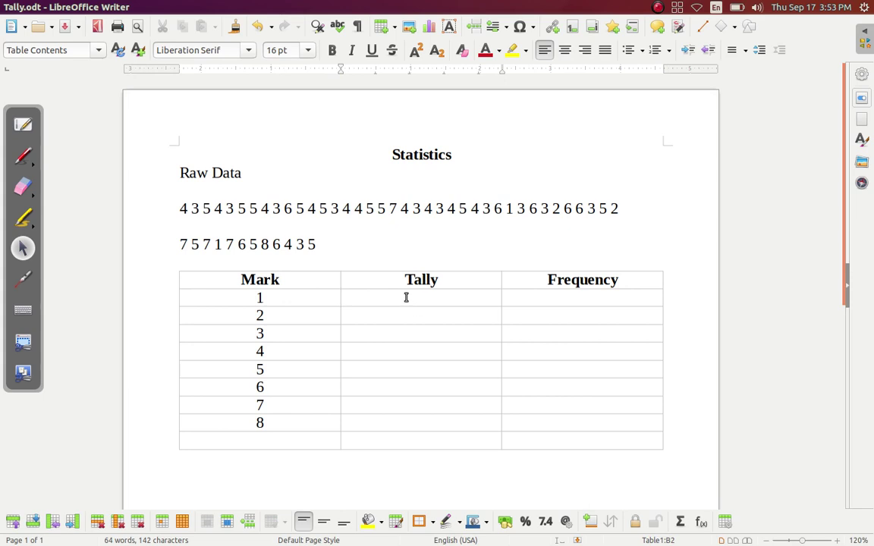
- Centre the Tally and Frequency body cells, then switch to the Sankore pen for freehand drawing
drag(407, 298, 444, 440)
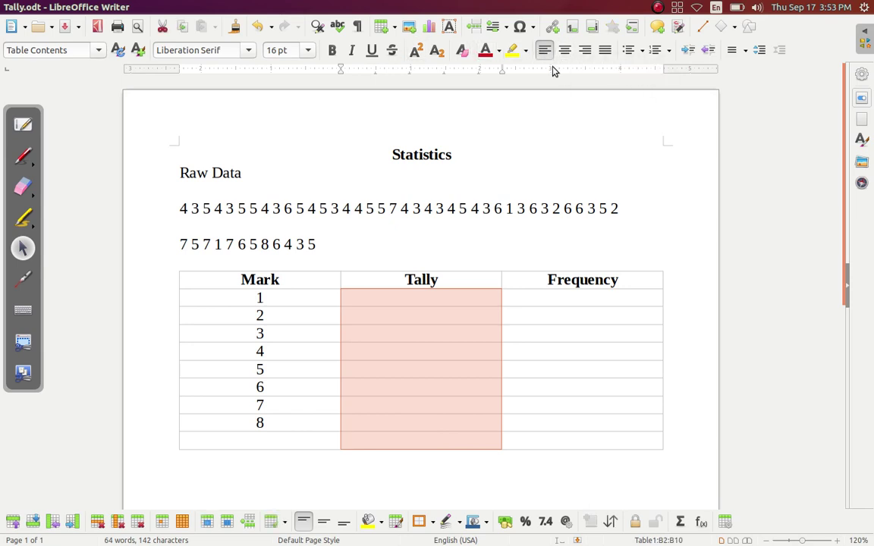
click(565, 50)
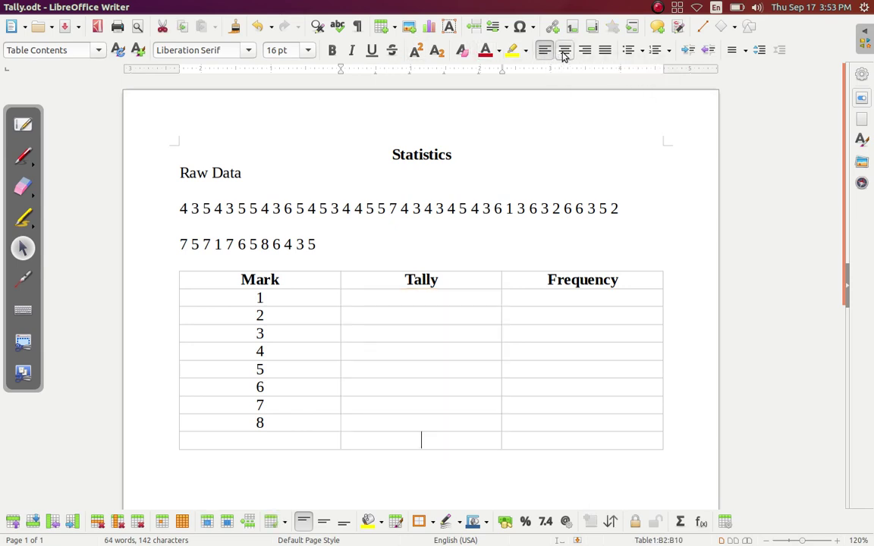
drag(565, 300, 583, 442)
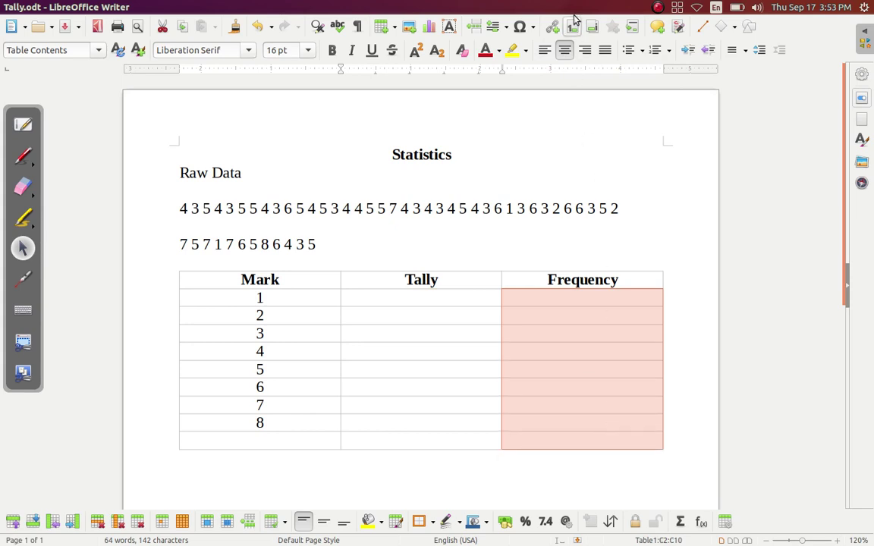
click(404, 300)
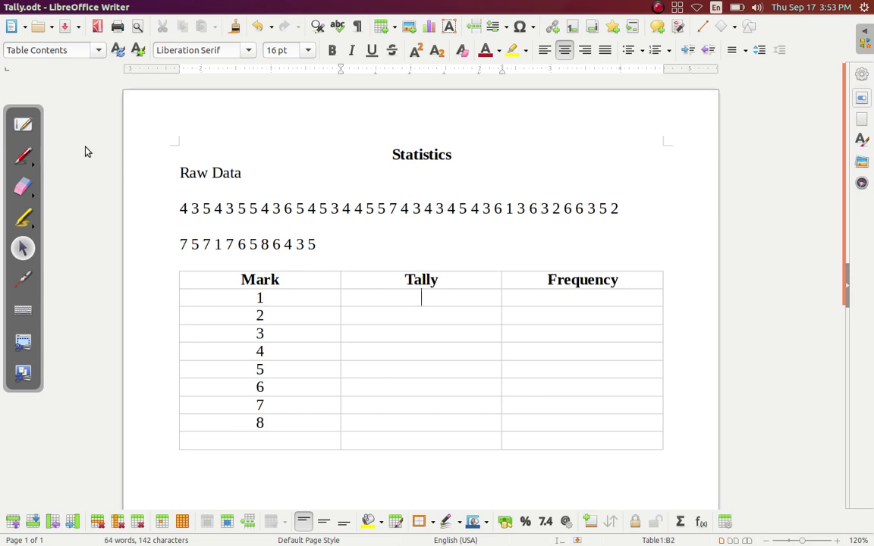
click(23, 156)
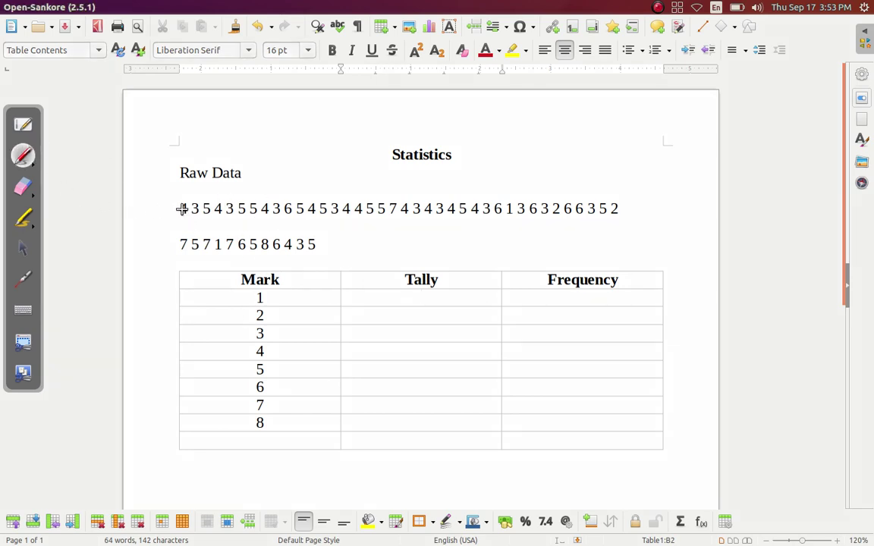
- Cross out the first raw values 4, 3, 5 and 4, adding tally strokes for marks 3, 4 and 5
drag(181, 203, 188, 213)
drag(353, 342, 354, 354)
drag(193, 204, 197, 213)
drag(355, 326, 354, 339)
drag(209, 200, 205, 217)
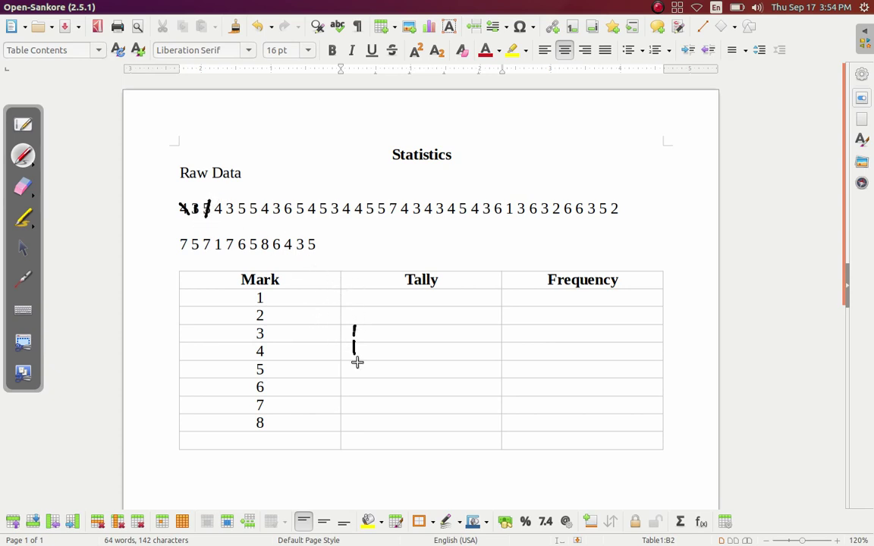
drag(352, 363, 351, 375)
drag(219, 202, 219, 218)
drag(360, 345, 360, 354)
drag(362, 337, 361, 325)
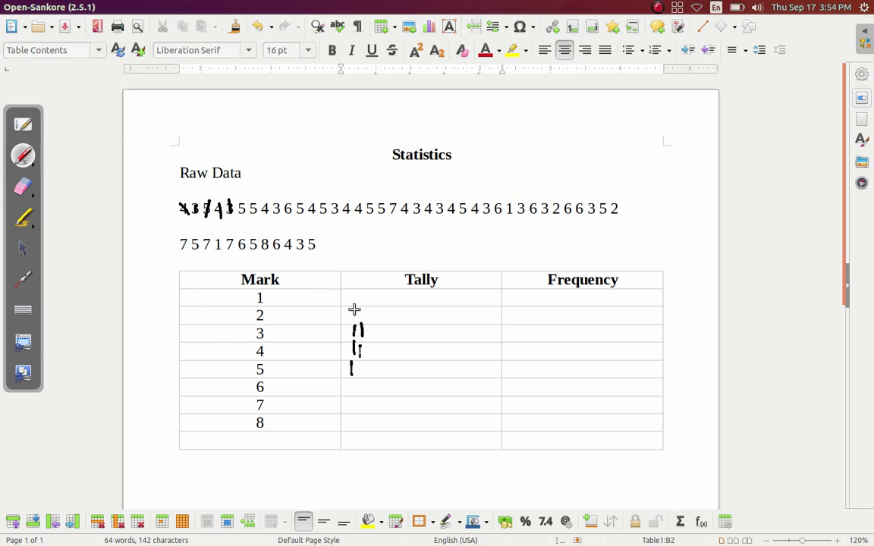
- Cross out the next values 5, 5, 4, 3, 6, 5 and 4, tallying each in rows 3 to 6
drag(242, 201, 243, 216)
drag(358, 361, 357, 372)
drag(253, 201, 254, 216)
drag(363, 362, 363, 375)
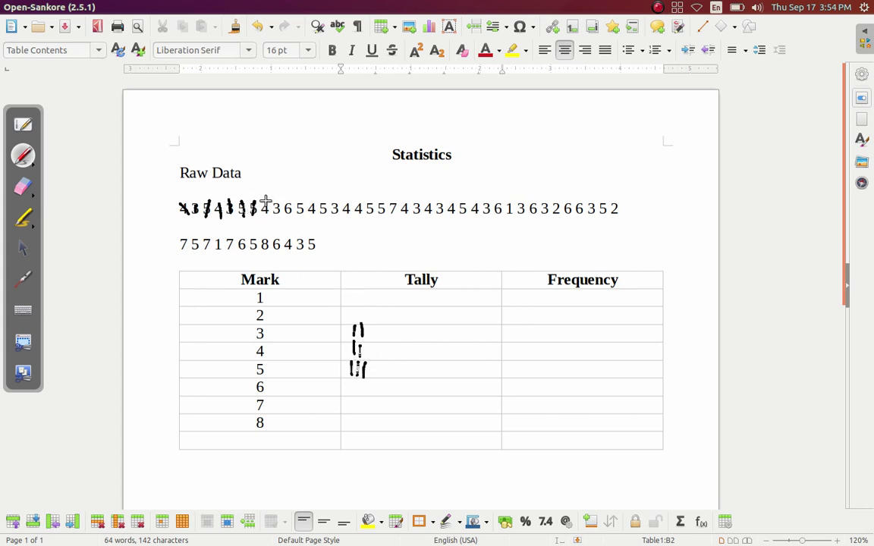
drag(265, 200, 265, 217)
drag(367, 342, 367, 357)
drag(274, 200, 276, 216)
drag(372, 326, 373, 339)
drag(290, 198, 290, 217)
drag(350, 382, 350, 395)
drag(299, 198, 303, 218)
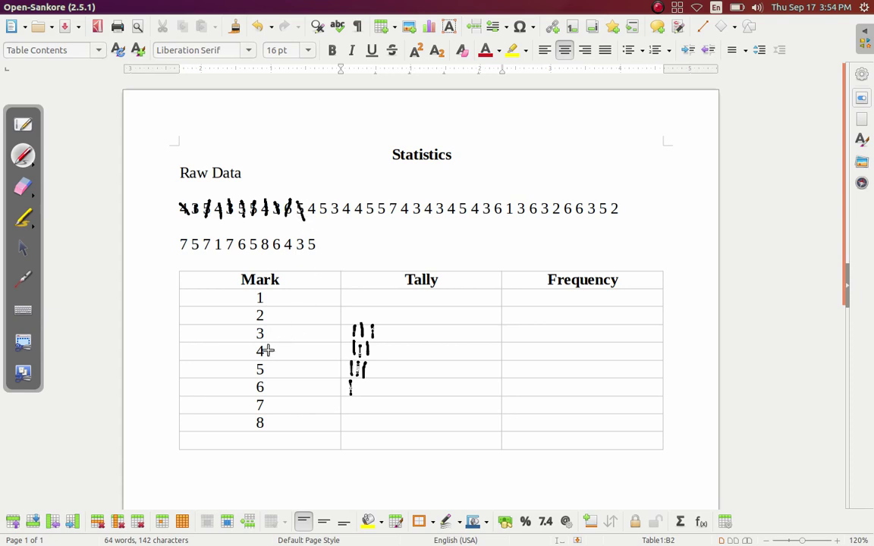
drag(378, 362, 372, 377)
drag(313, 200, 318, 220)
drag(375, 341, 376, 358)
- Cross out the next 3, 4, 4, 5 and 5, bundling mark 4's first five with a diagonal
drag(333, 202, 335, 216)
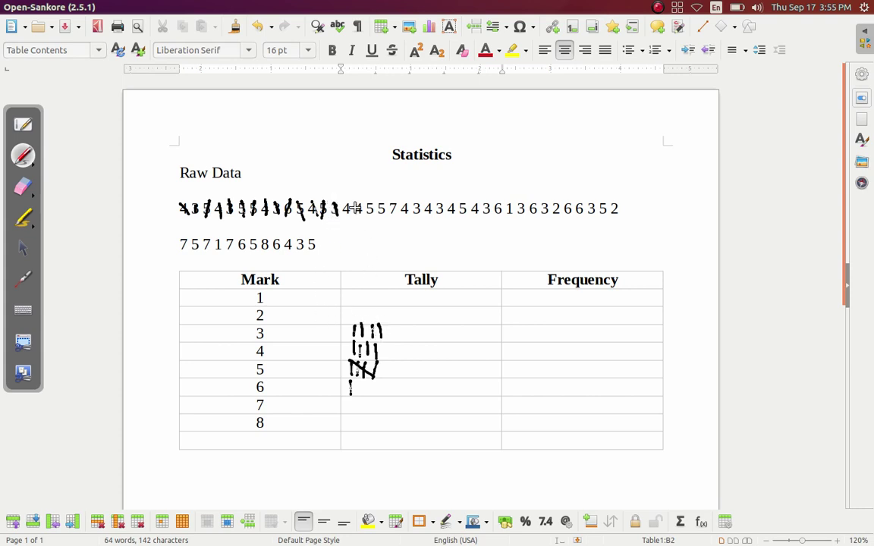
drag(342, 203, 354, 214)
drag(352, 343, 377, 358)
drag(354, 202, 364, 212)
drag(393, 355, 392, 361)
drag(365, 201, 372, 215)
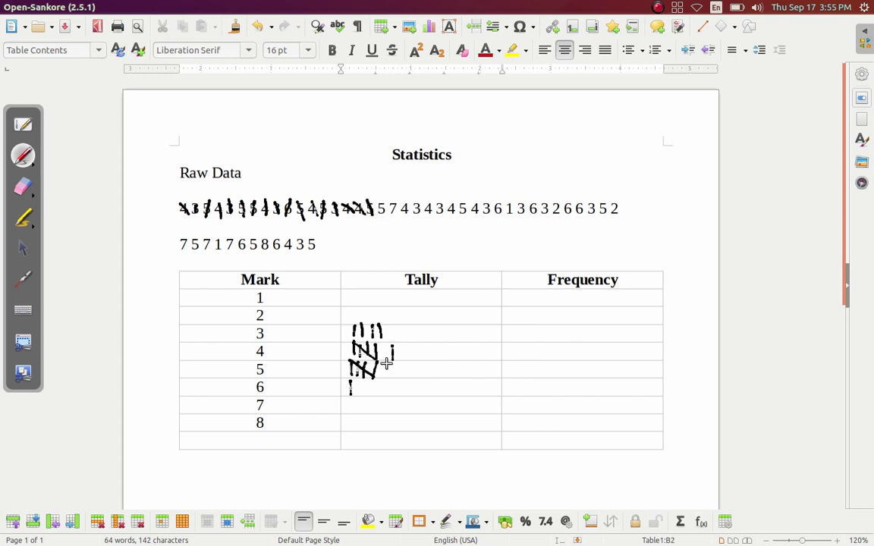
drag(387, 365, 387, 373)
drag(385, 202, 384, 215)
drag(393, 364, 394, 375)
- Cross out 7, 4, 3, 4 and 5, tallying each and bundling groups of five for marks 3 and 4
drag(392, 200, 393, 221)
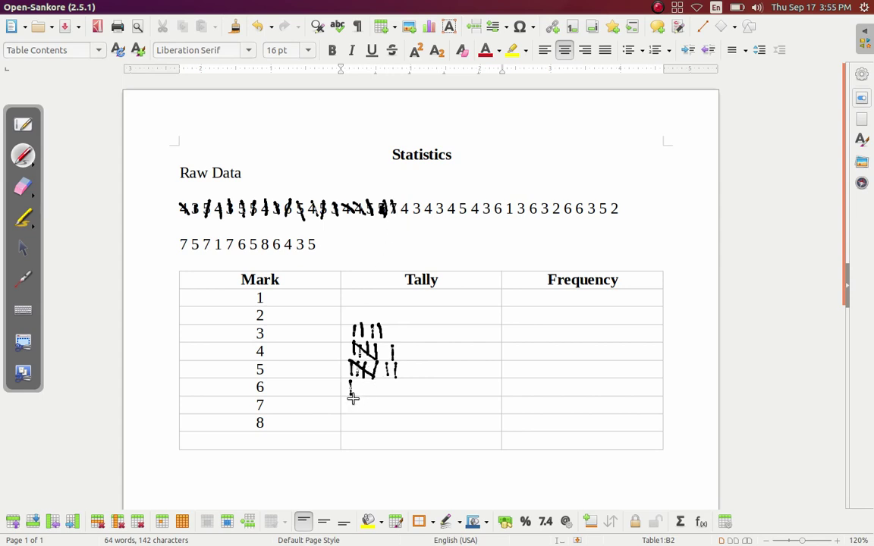
drag(352, 399, 353, 412)
drag(402, 200, 403, 218)
drag(398, 345, 398, 359)
drag(417, 200, 417, 218)
drag(352, 321, 377, 332)
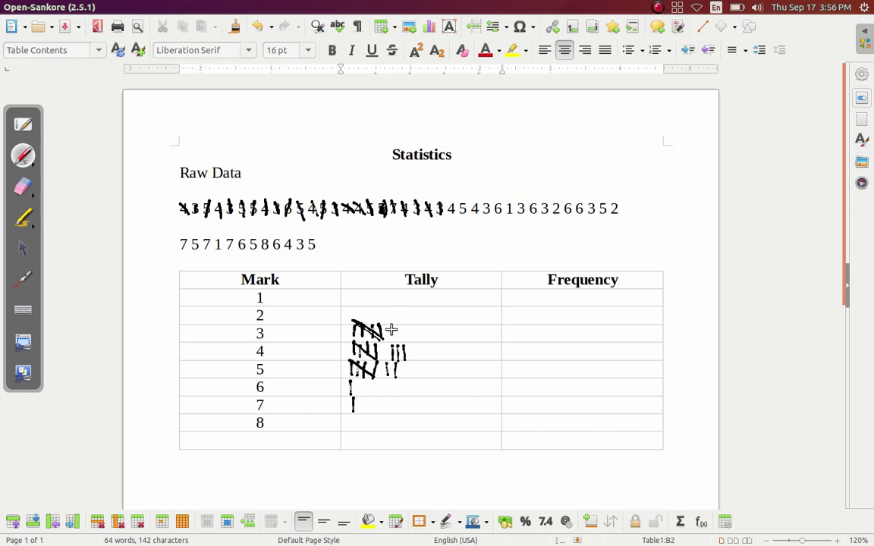
drag(392, 325, 393, 339)
drag(448, 201, 452, 217)
drag(411, 346, 412, 362)
drag(458, 201, 463, 215)
drag(405, 363, 405, 377)
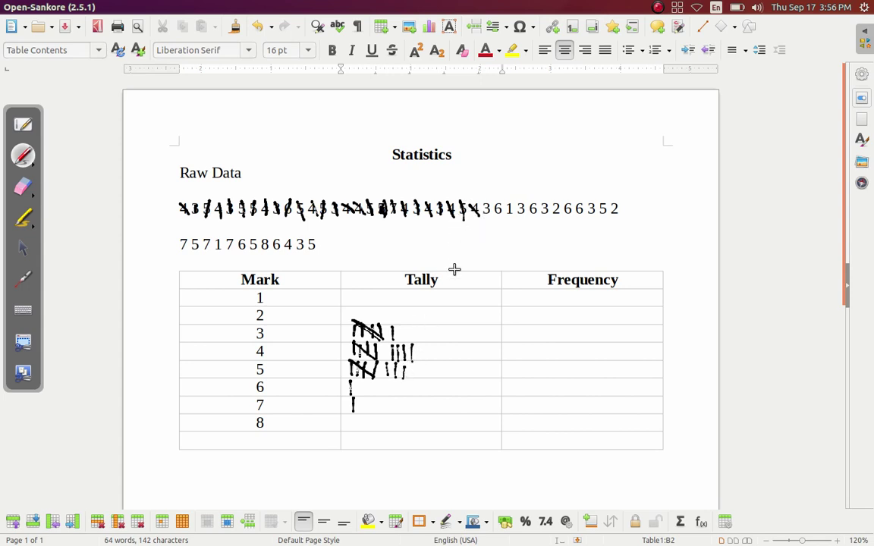
drag(389, 346, 402, 354)
- Cross out the 3, 6, 1 and 6, adding tally strokes for marks 1, 3 and 6
drag(487, 201, 484, 220)
drag(402, 327, 402, 340)
drag(494, 202, 498, 217)
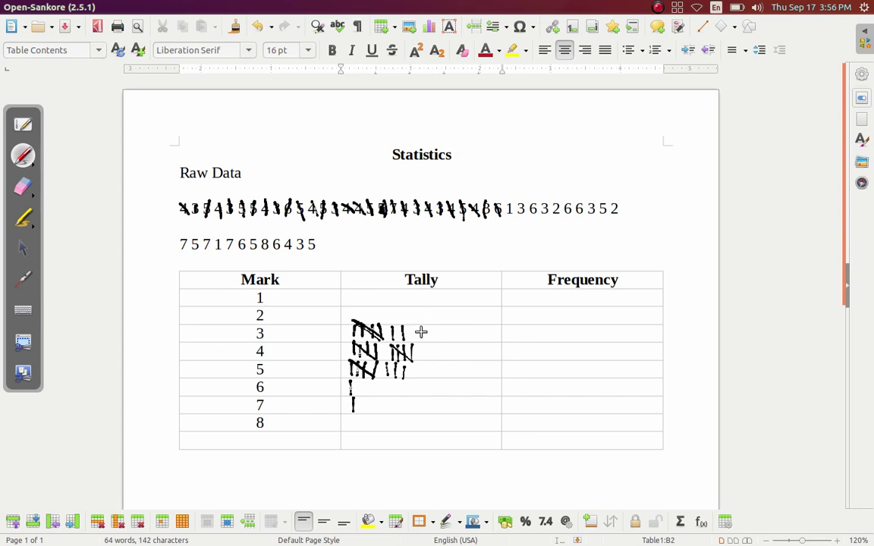
drag(357, 382, 356, 395)
drag(349, 292, 349, 306)
drag(518, 206, 521, 220)
drag(412, 328, 415, 341)
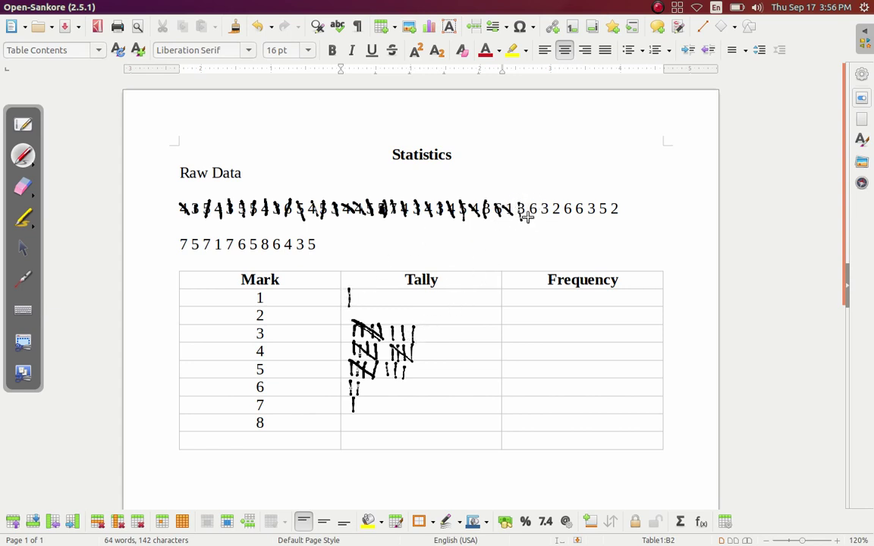
drag(533, 202, 536, 220)
drag(368, 384, 370, 397)
- Cross out the 5, 2, 6 and 3, tally them, and bundle the fives for marks 6 and 3
drag(543, 199, 545, 218)
drag(424, 322, 426, 345)
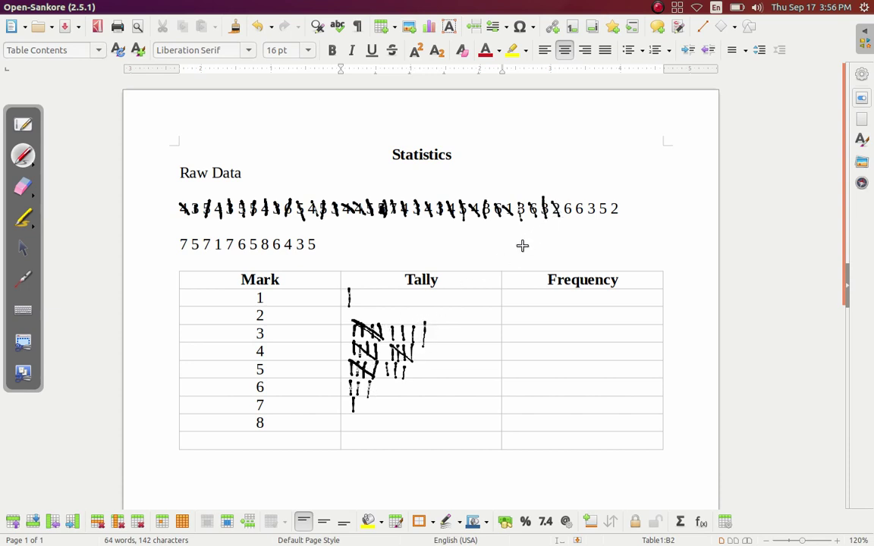
drag(356, 309, 357, 323)
drag(564, 201, 567, 216)
drag(376, 382, 378, 394)
drag(577, 201, 579, 217)
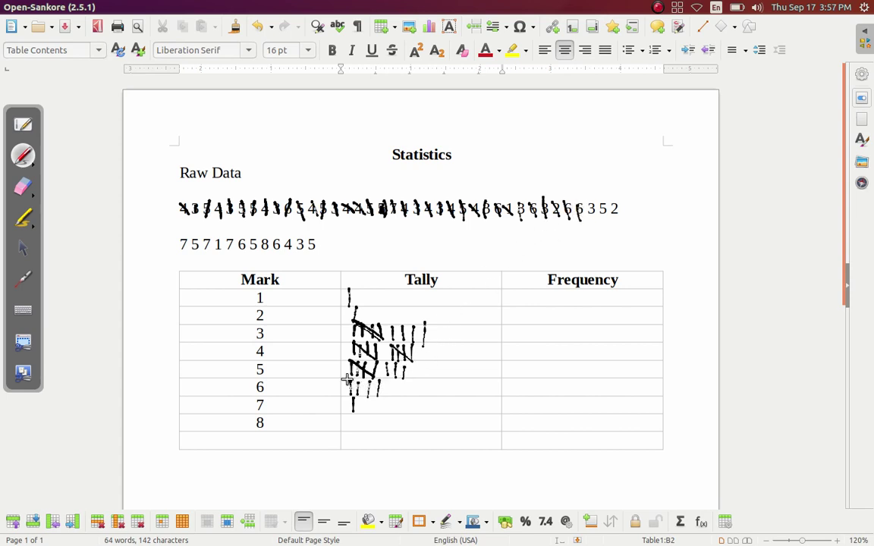
drag(347, 380, 378, 394)
drag(590, 203, 594, 214)
drag(390, 326, 425, 343)
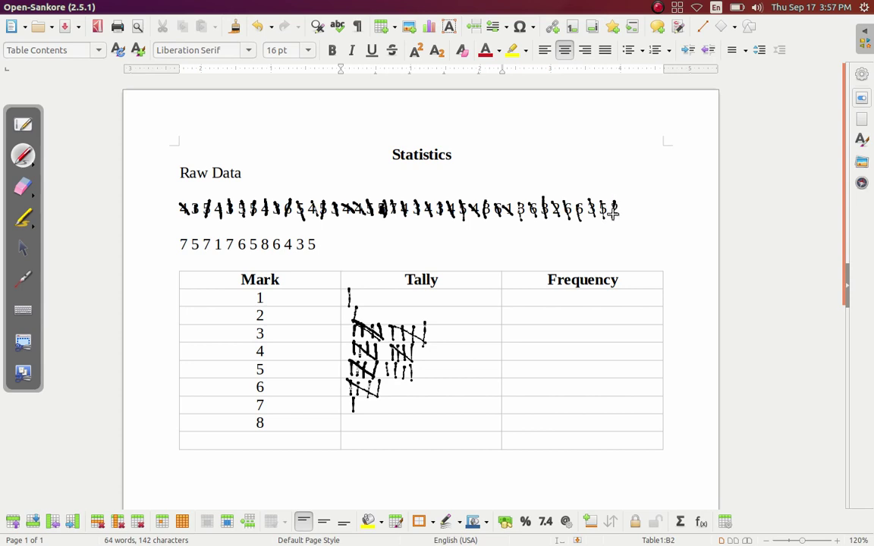
- Cross out the second line's 7, 5, 7, 1 and 7, tallying marks 1, 2, 7 and bundling mark 5
drag(372, 306, 364, 318)
click(182, 233)
drag(362, 396, 362, 415)
drag(206, 238, 198, 255)
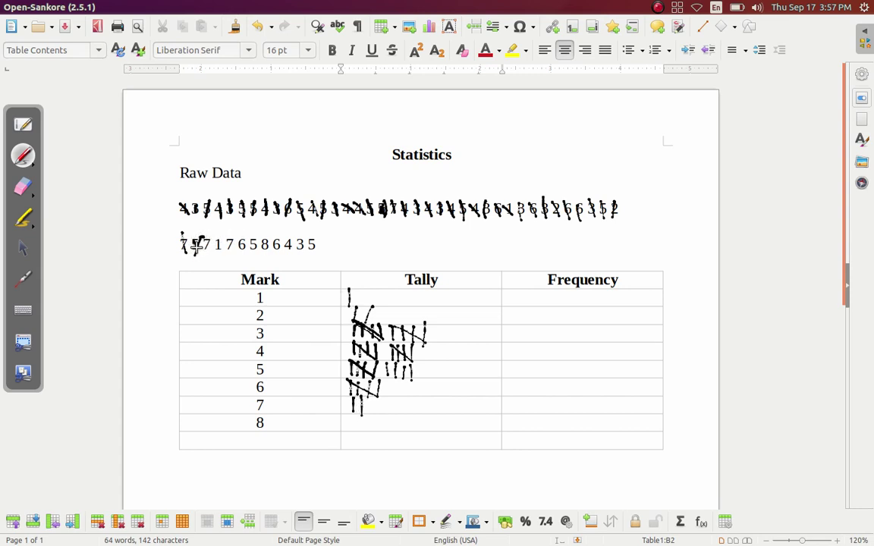
drag(385, 364, 414, 378)
drag(205, 239, 199, 255)
mouse_move(220, 240)
mouse_down()
mouse_move(215, 249)
mouse_move(235, 245)
mouse_up()
drag(353, 307, 354, 291)
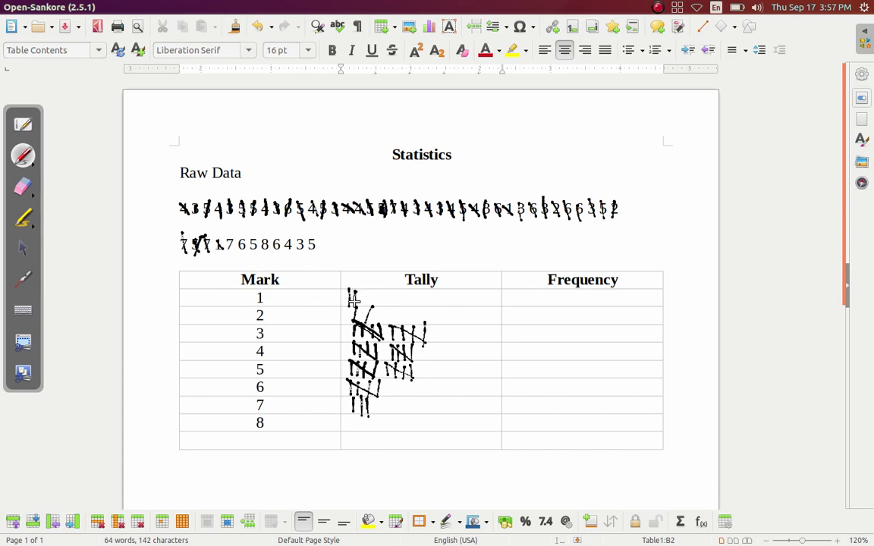
drag(221, 232, 234, 250)
drag(378, 384, 377, 412)
- Cross out the remaining 6, 5, 3 and 5, adding tallies for marks 4, 5, 6 and 8
drag(242, 236, 242, 252)
drag(389, 383, 388, 397)
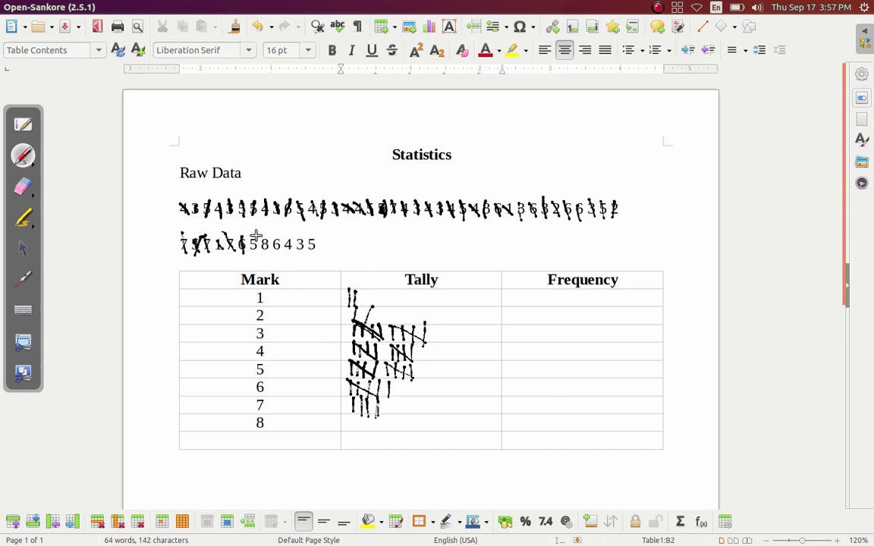
drag(257, 236, 254, 251)
drag(419, 367, 417, 379)
drag(347, 417, 345, 439)
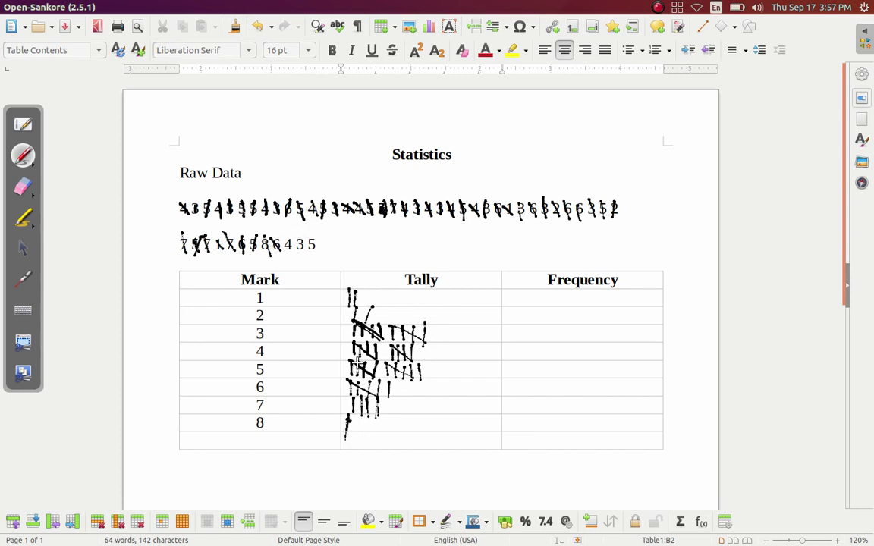
drag(393, 382, 394, 394)
drag(399, 381, 398, 393)
drag(427, 343, 425, 358)
drag(301, 237, 305, 253)
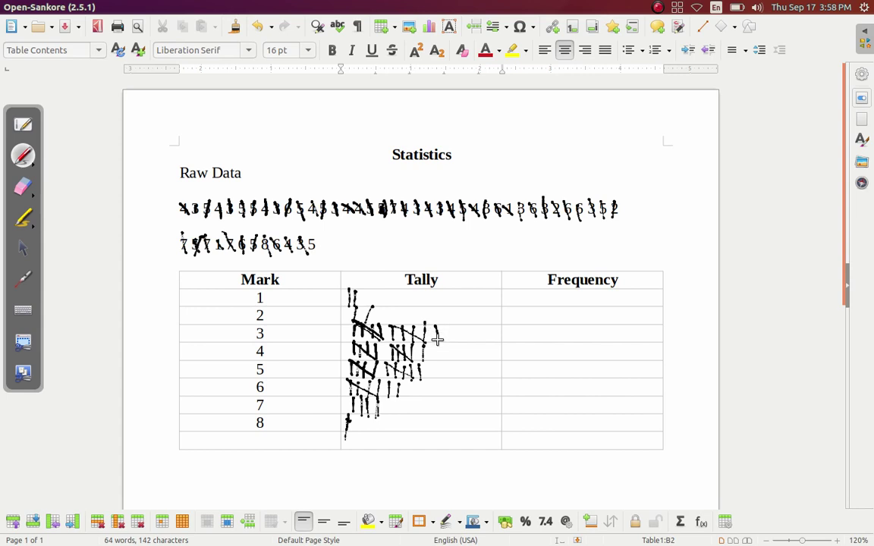
drag(313, 234, 316, 253)
click(553, 322)
click(445, 243)
drag(555, 291, 554, 307)
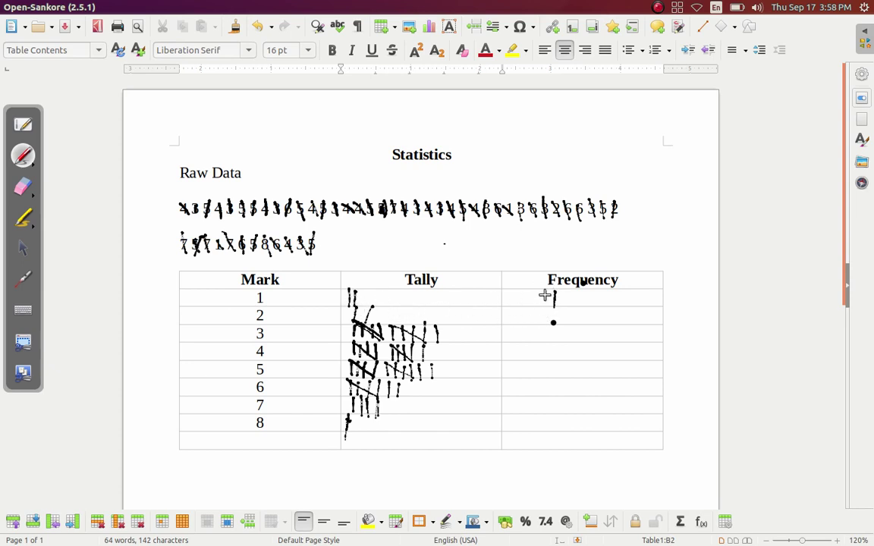
drag(546, 296, 566, 307)
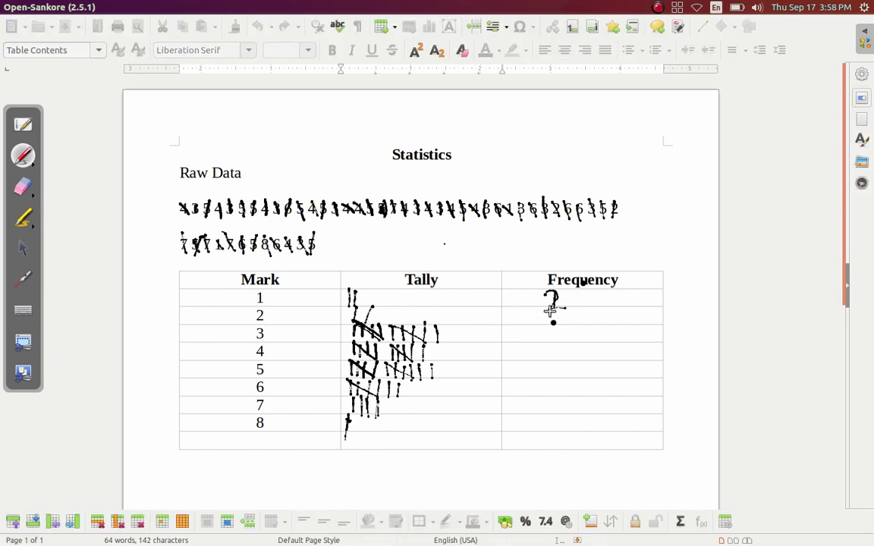
drag(552, 315, 566, 312)
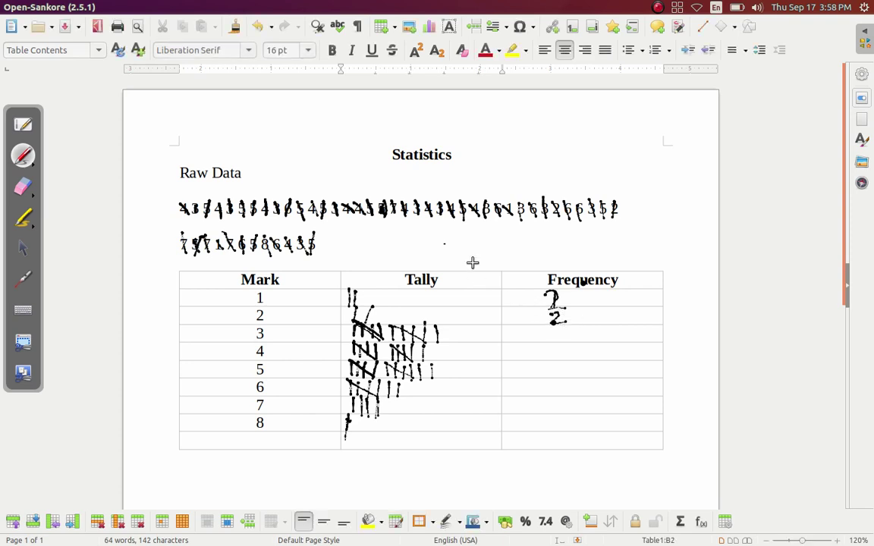
click(23, 218)
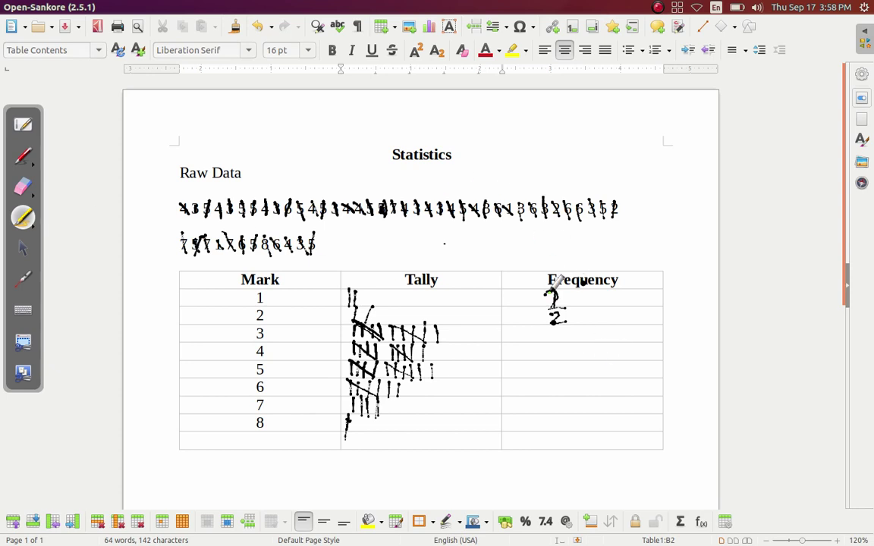
mouse_move(550, 293)
mouse_down()
mouse_move(559, 289)
mouse_move(552, 296)
mouse_move(562, 307)
mouse_up()
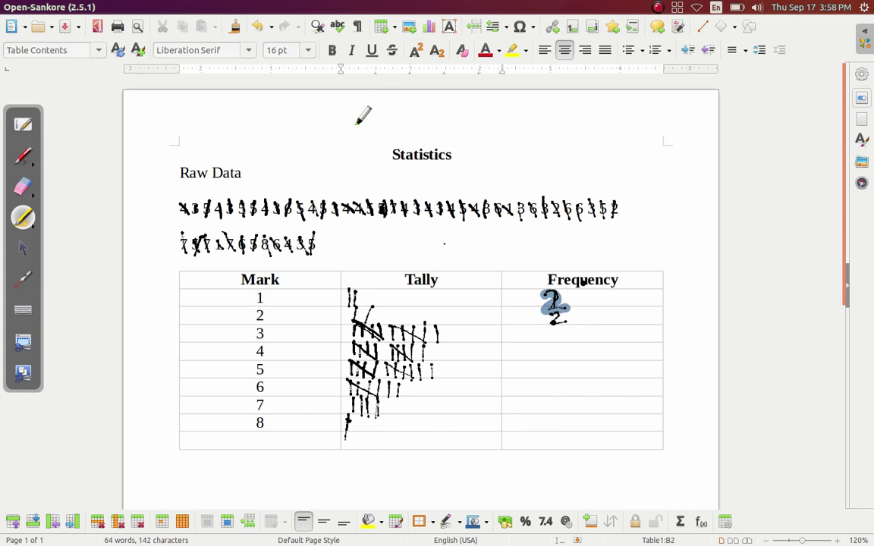
click(21, 184)
drag(554, 303, 574, 322)
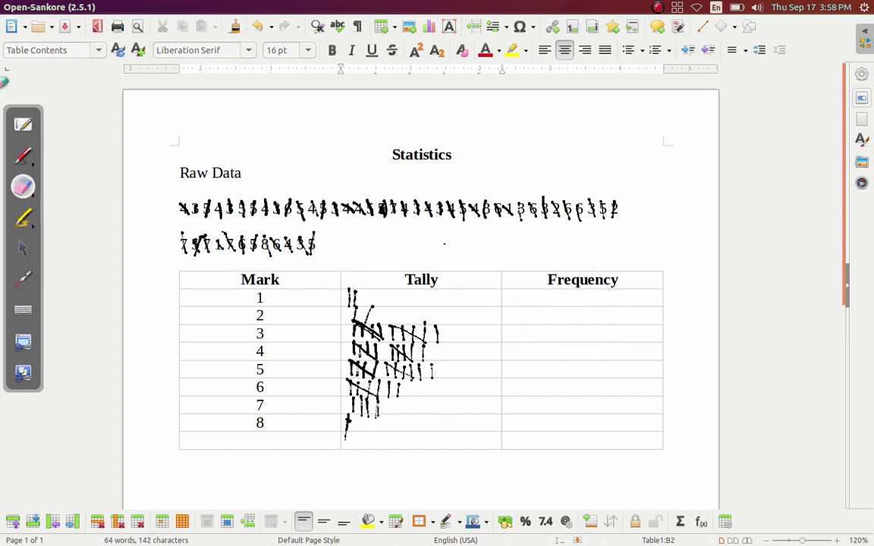
click(24, 157)
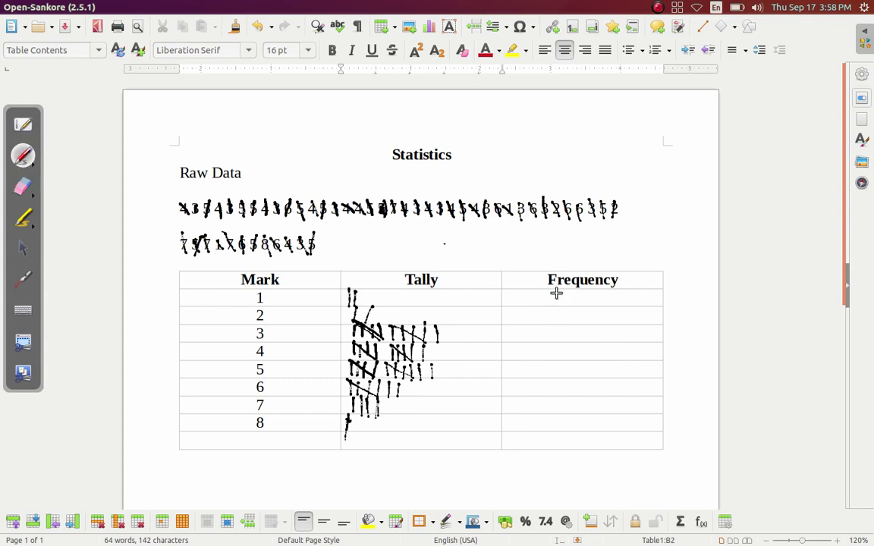
- Handwrite each mark's count in the Frequency column, including 2 for mark 1, 4 for mark 7 and 1 for mark 8
mouse_move(557, 292)
mouse_down()
mouse_move(571, 305)
mouse_move(556, 322)
mouse_move(567, 324)
mouse_up()
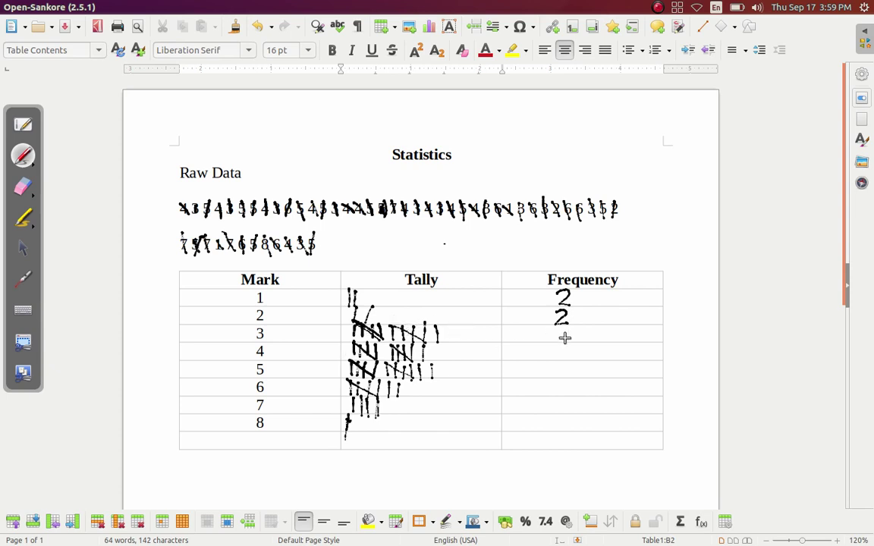
drag(565, 326, 565, 340)
drag(571, 326, 571, 340)
mouse_move(563, 347)
mouse_down()
mouse_move(561, 357)
mouse_move(574, 355)
mouse_up()
mouse_move(563, 366)
mouse_down()
mouse_move(562, 377)
mouse_move(575, 367)
mouse_move(582, 377)
mouse_up()
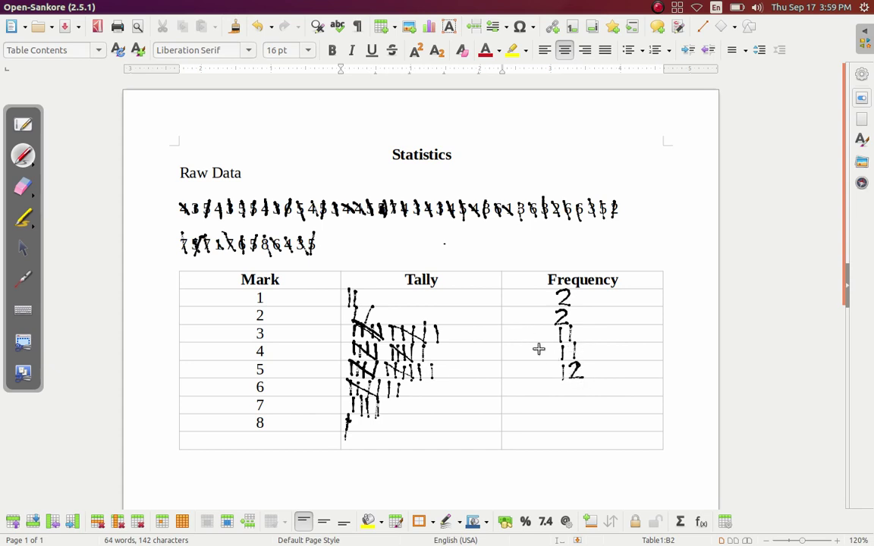
click(449, 408)
mouse_move(563, 385)
mouse_down()
mouse_move(570, 385)
mouse_move(562, 406)
mouse_move(566, 381)
mouse_up()
mouse_move(556, 396)
mouse_down()
mouse_move(553, 410)
mouse_move(569, 410)
mouse_up()
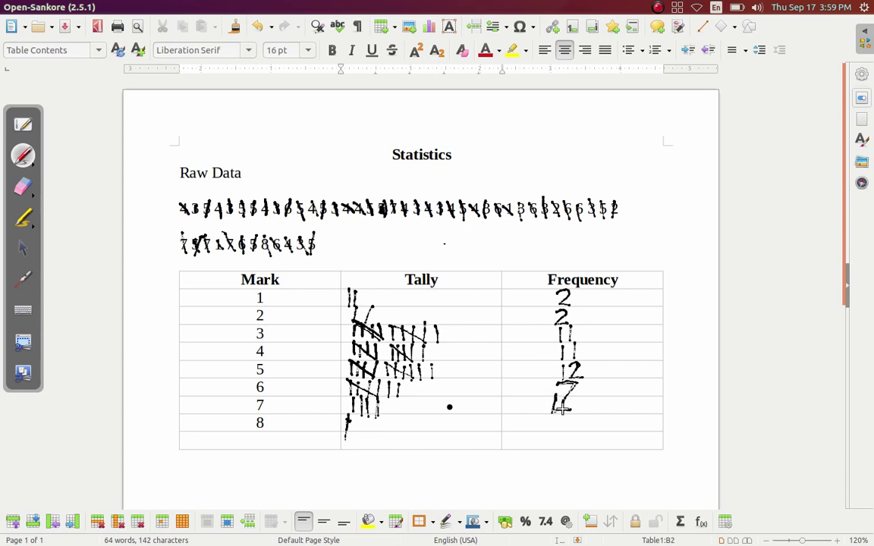
drag(563, 395, 562, 415)
drag(561, 420, 561, 431)
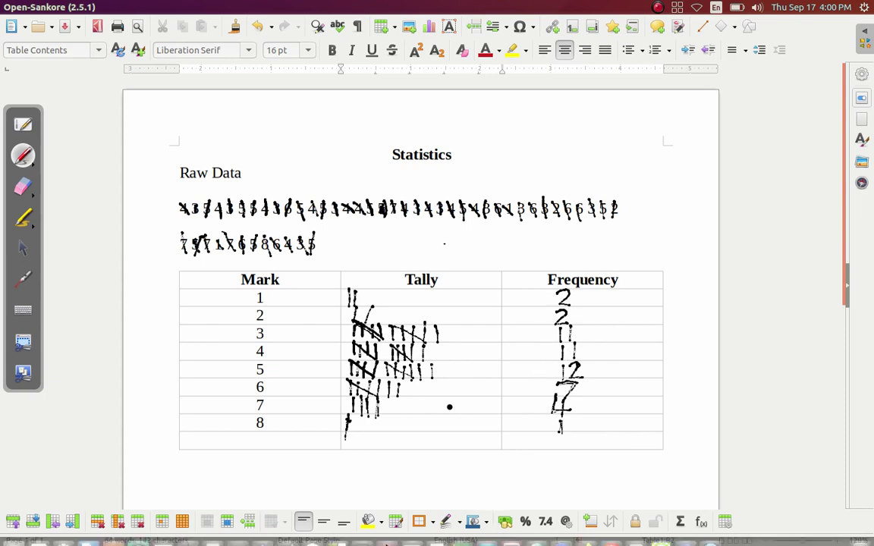
mouse_move(236, 528)
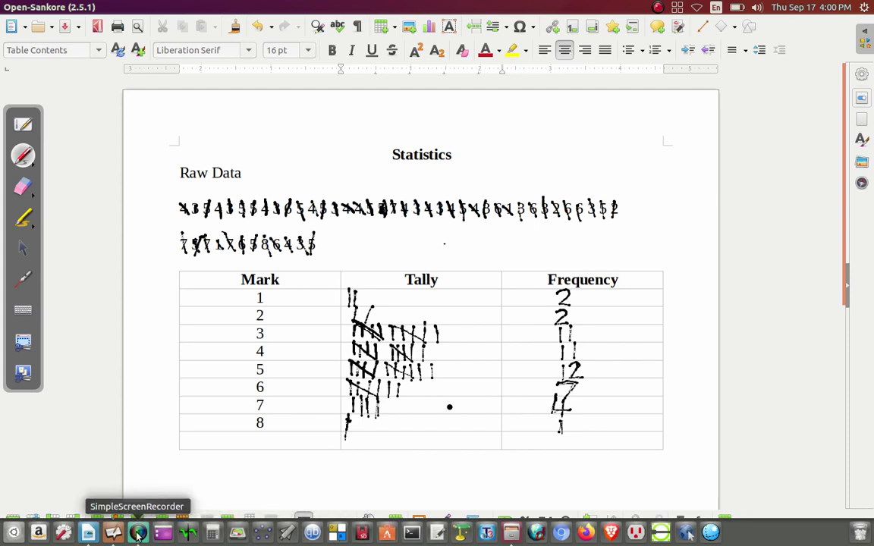